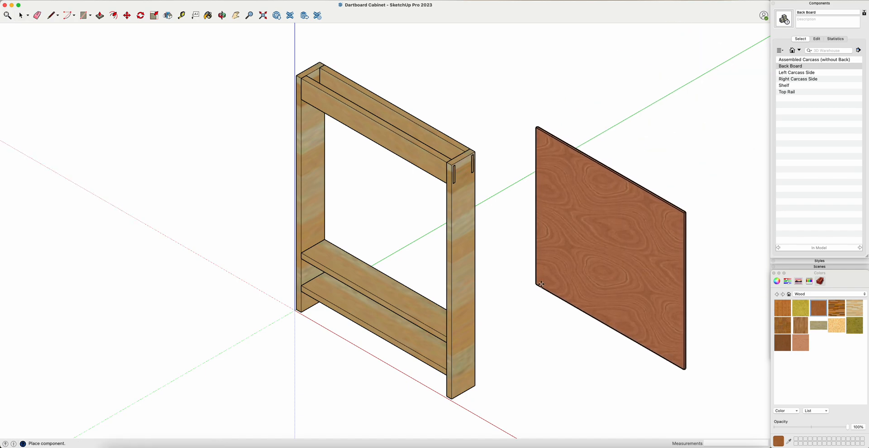
Step: Delete the Back Board copy placed outside the assembly and open the assembled carcass component for editing
{"action": "left_click", "coordinate": [550, 293]}
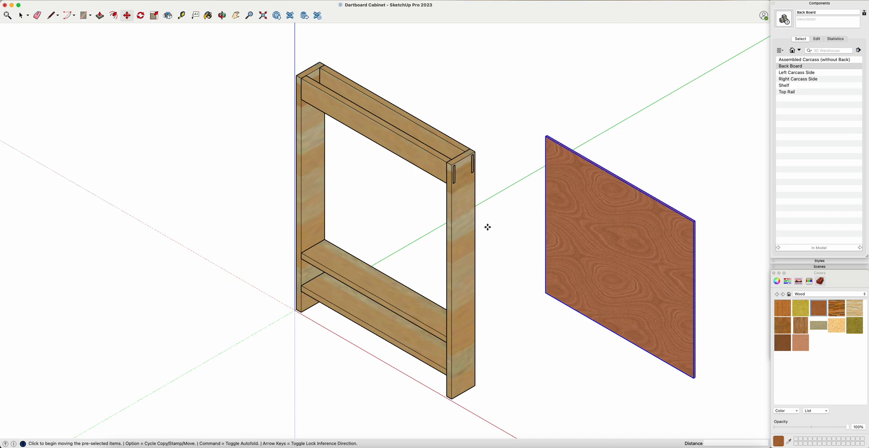
{"action": "key", "text": "Delete"}
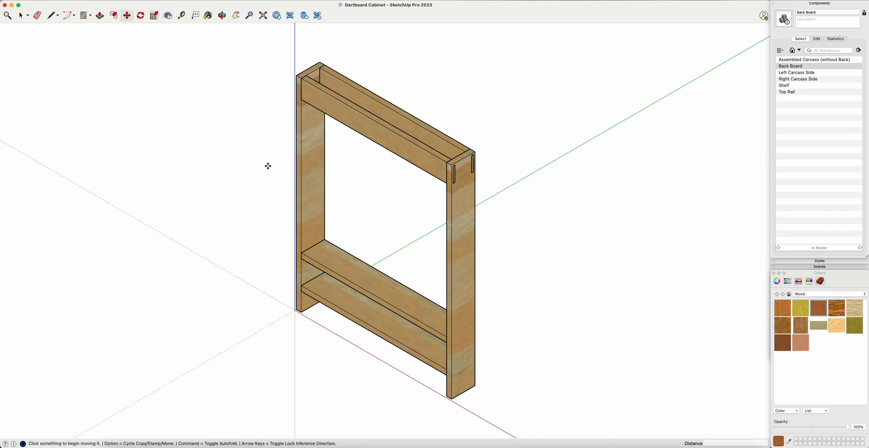
{"action": "left_click", "coordinate": [222, 16]}
{"action": "left_click_drag", "start_coordinate": [572, 216], "coordinate": [162, 135]}
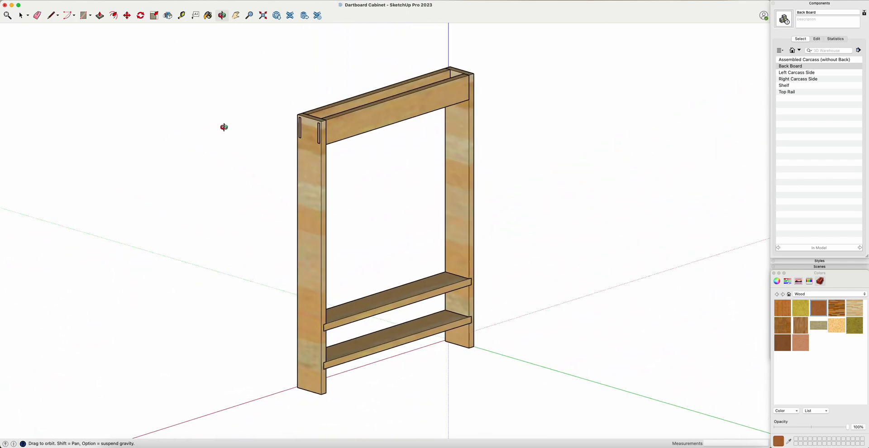
{"action": "scroll", "coordinate": [265, 129], "scroll_direction": "up", "scroll_amount": 2}
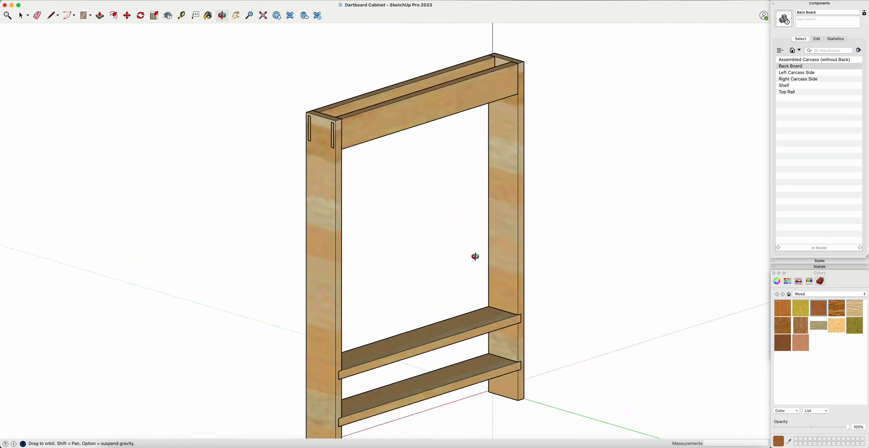
{"action": "left_click", "coordinate": [22, 17]}
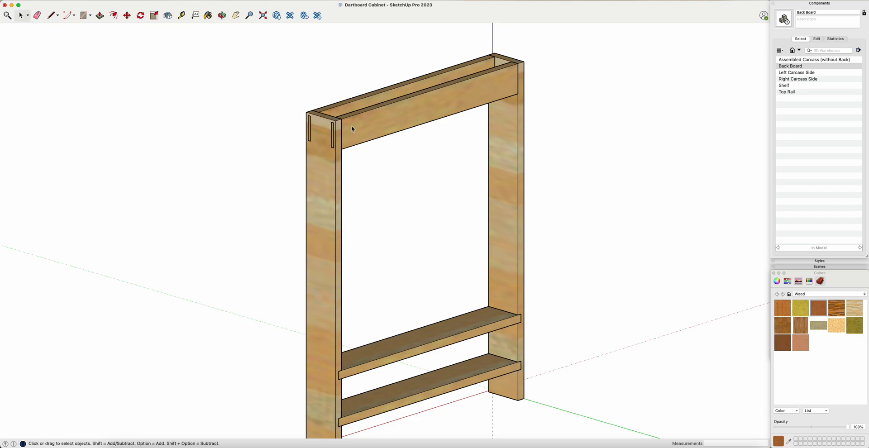
{"action": "double_click", "coordinate": [328, 143]}
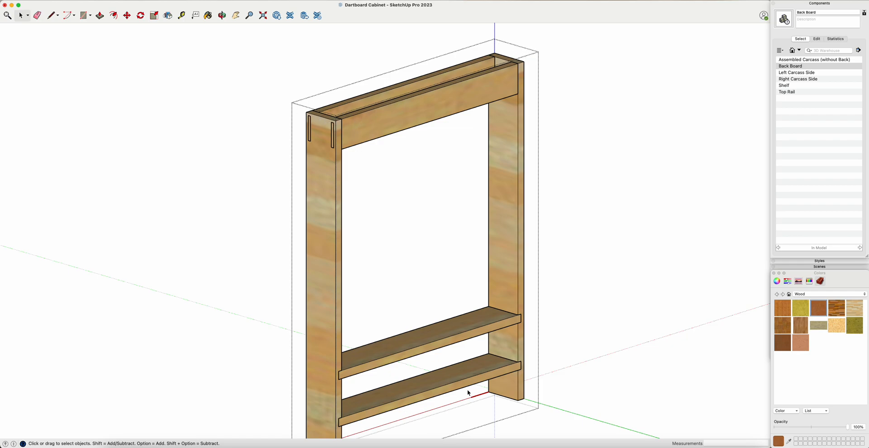
Step: Insert a Back Board component and move its upper corner to where the rear top rail's lower edge meets the right carcass side
{"action": "left_click", "coordinate": [789, 69]}
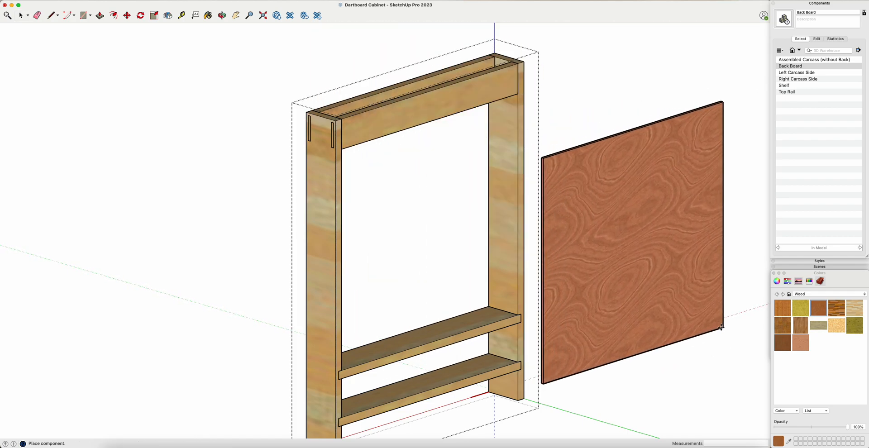
{"action": "left_click", "coordinate": [717, 325]}
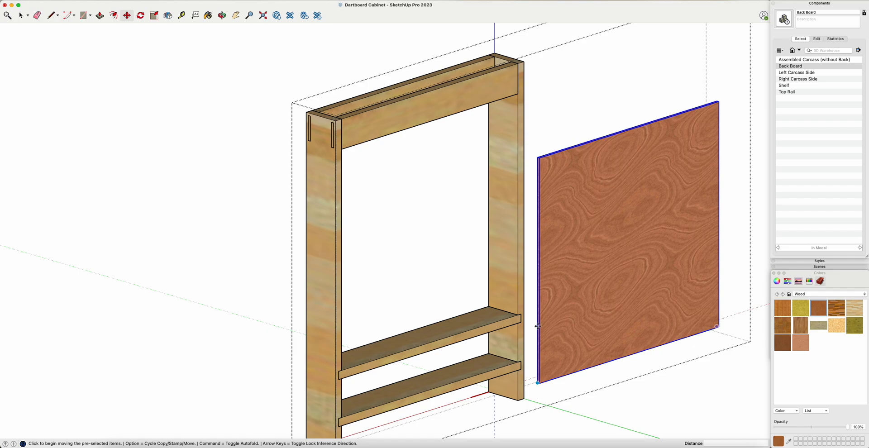
{"action": "scroll", "coordinate": [539, 157], "scroll_direction": "up", "scroll_amount": 4}
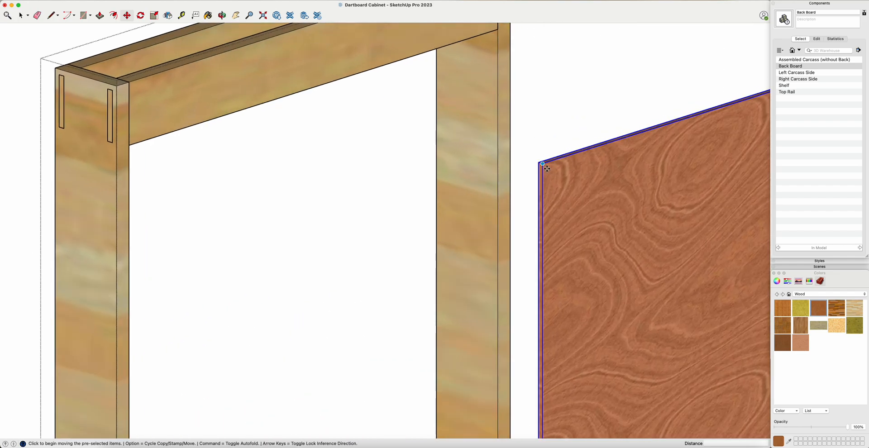
{"action": "left_click", "coordinate": [542, 164]}
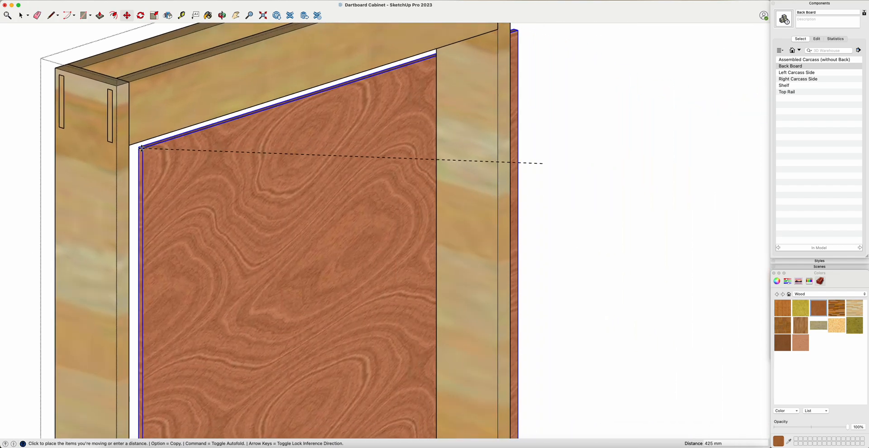
{"action": "left_click", "coordinate": [129, 145]}
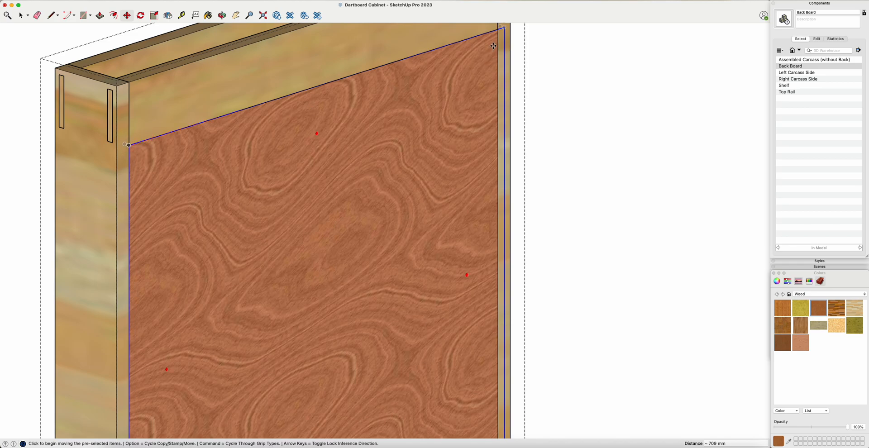
Step: Move the back board 5 mm along the red axis into the right carcass side
{"action": "scroll", "coordinate": [549, 149], "scroll_direction": "down", "scroll_amount": 2}
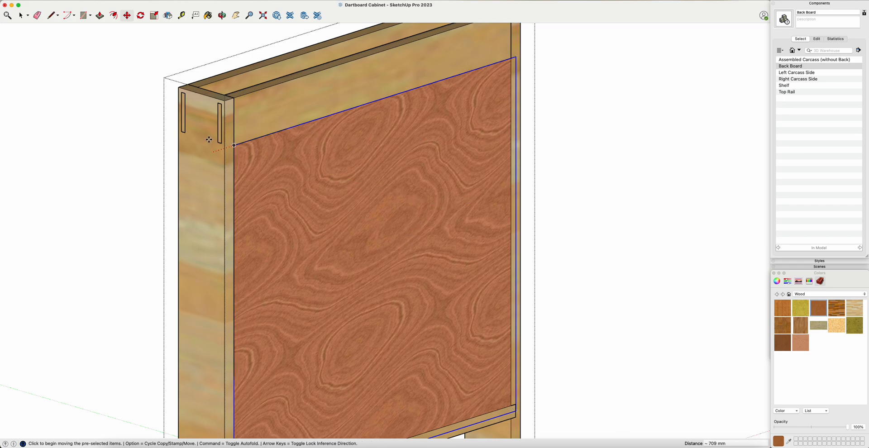
{"action": "scroll", "coordinate": [234, 145], "scroll_direction": "up", "scroll_amount": 5}
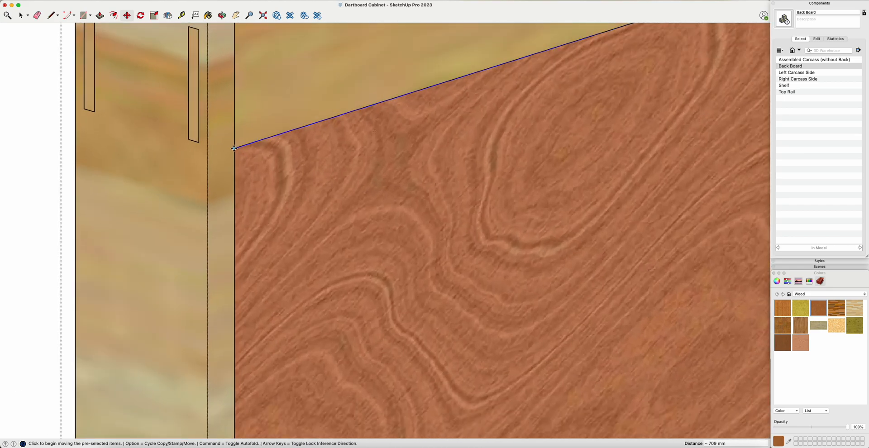
{"action": "left_click", "coordinate": [234, 147]}
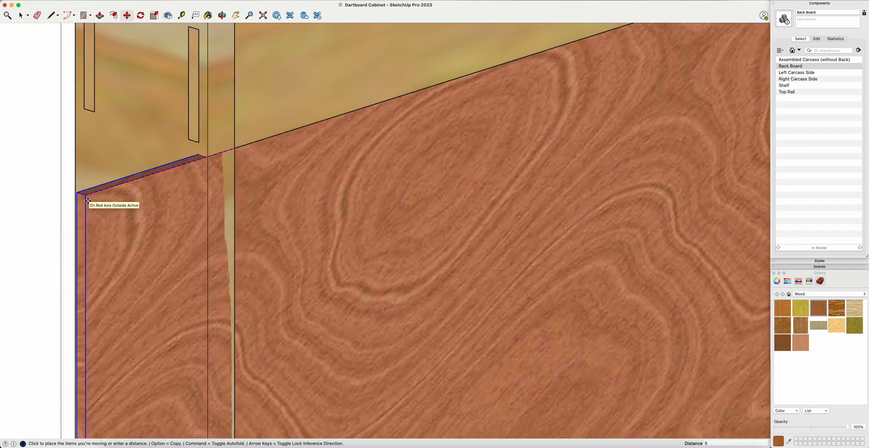
{"action": "key", "text": "Return"}
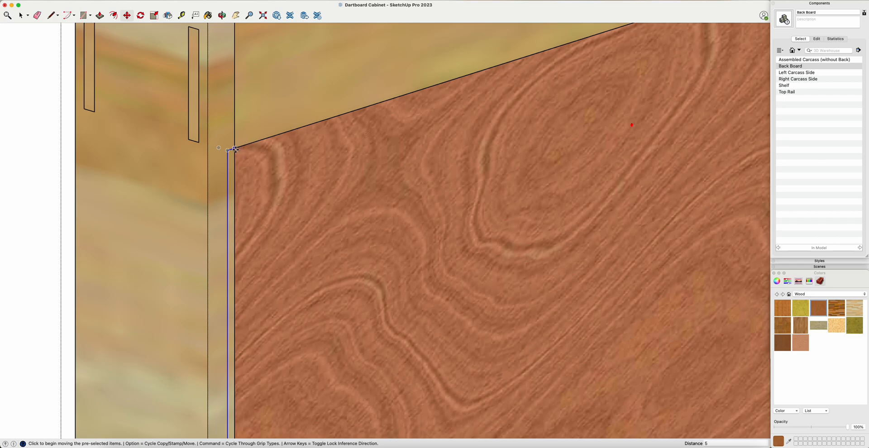
Step: Move the back board 5 mm straight up so that it overlaps the rear top rail
{"action": "scroll", "coordinate": [225, 195], "scroll_direction": "down", "scroll_amount": 6}
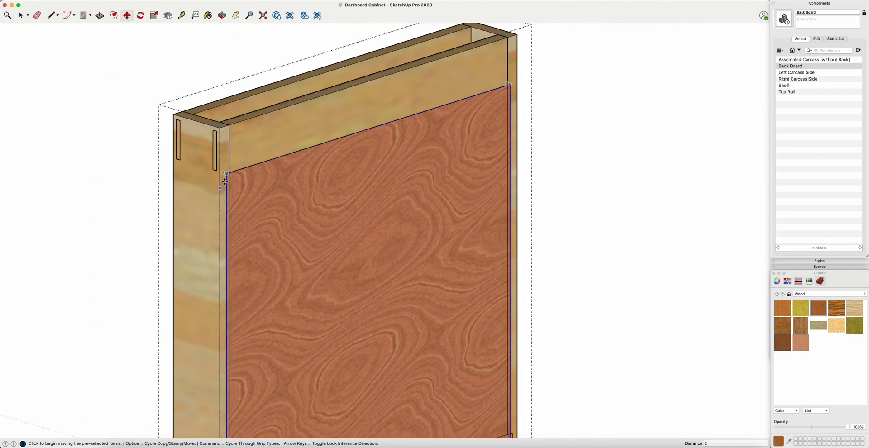
{"action": "scroll", "coordinate": [240, 219], "scroll_direction": "up", "scroll_amount": 3}
{"action": "scroll", "coordinate": [240, 219], "scroll_direction": "up", "scroll_amount": 2}
{"action": "scroll", "coordinate": [240, 219], "scroll_direction": "down", "scroll_amount": 5}
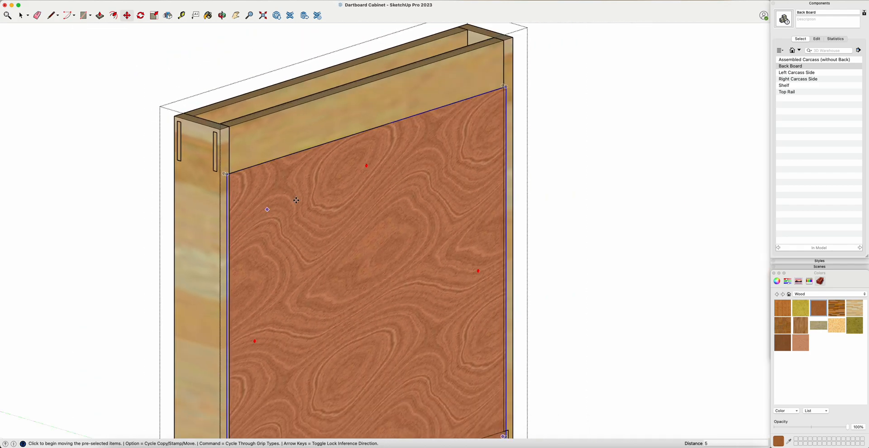
{"action": "scroll", "coordinate": [510, 91], "scroll_direction": "up", "scroll_amount": 5}
{"action": "scroll", "coordinate": [510, 91], "scroll_direction": "down", "scroll_amount": 5}
{"action": "scroll", "coordinate": [339, 136], "scroll_direction": "up", "scroll_amount": 5}
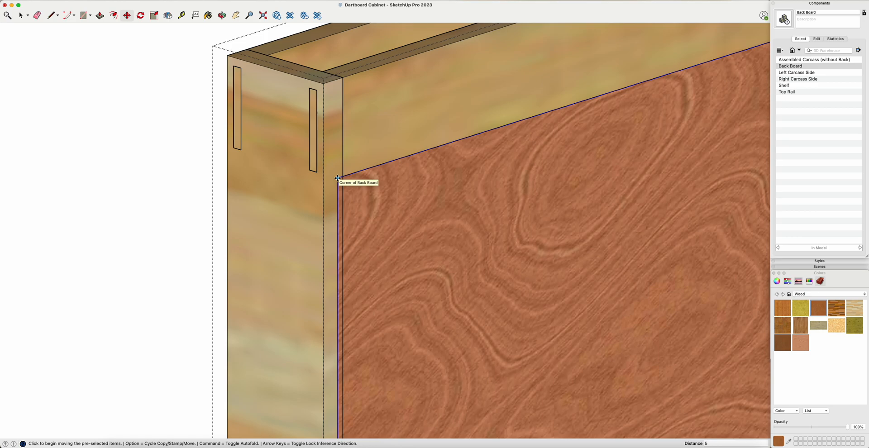
{"action": "left_click", "coordinate": [337, 178]}
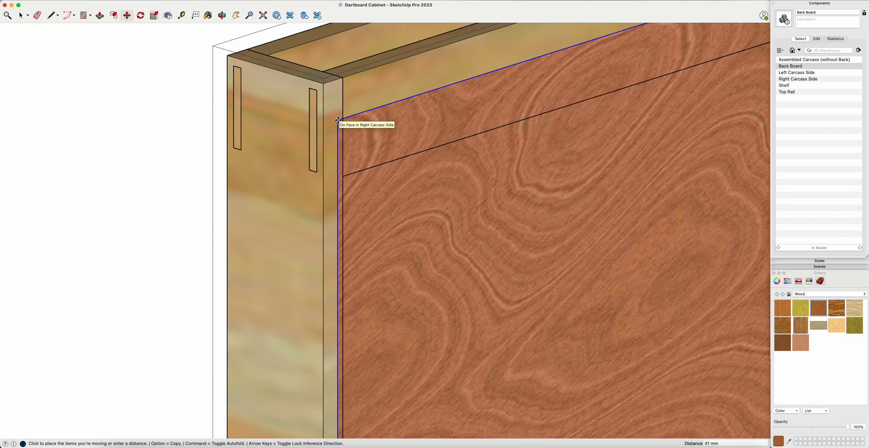
{"action": "left_click", "coordinate": [337, 120]}
Step: Examine the fit of the back board in the carcass from the front, side and rear
{"action": "scroll", "coordinate": [339, 121], "scroll_direction": "down", "scroll_amount": 5}
{"action": "scroll", "coordinate": [342, 121], "scroll_direction": "up", "scroll_amount": 4}
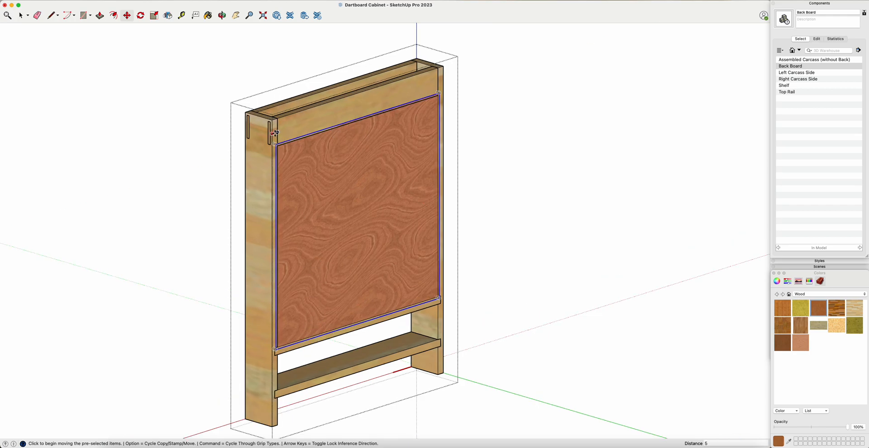
{"action": "left_click", "coordinate": [222, 15]}
{"action": "left_click_drag", "start_coordinate": [371, 149], "coordinate": [593, 237]}
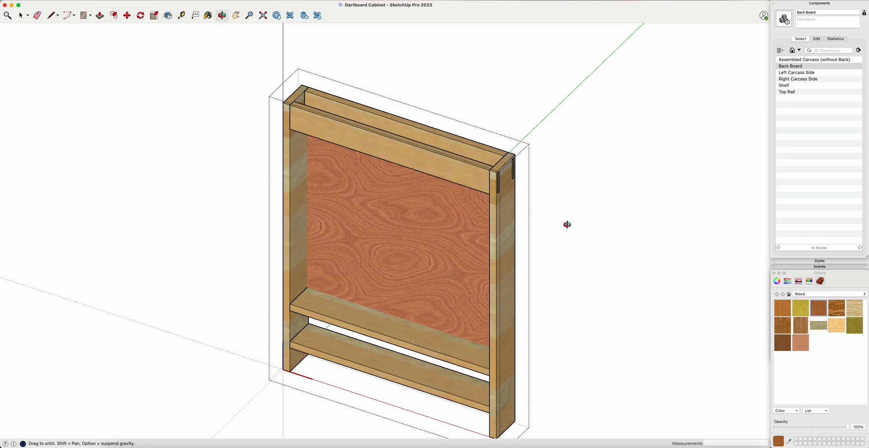
{"action": "left_click_drag", "start_coordinate": [568, 226], "coordinate": [478, 213]}
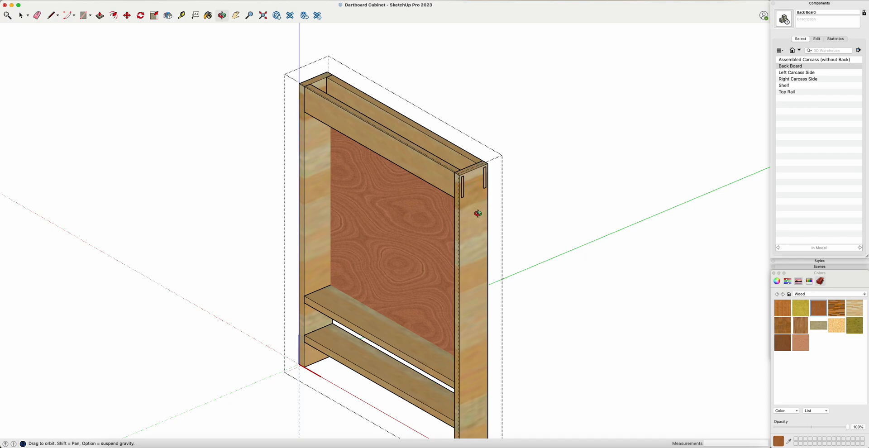
{"action": "left_click_drag", "start_coordinate": [585, 205], "coordinate": [284, 194]}
{"action": "left_click_drag", "start_coordinate": [399, 262], "coordinate": [362, 226]}
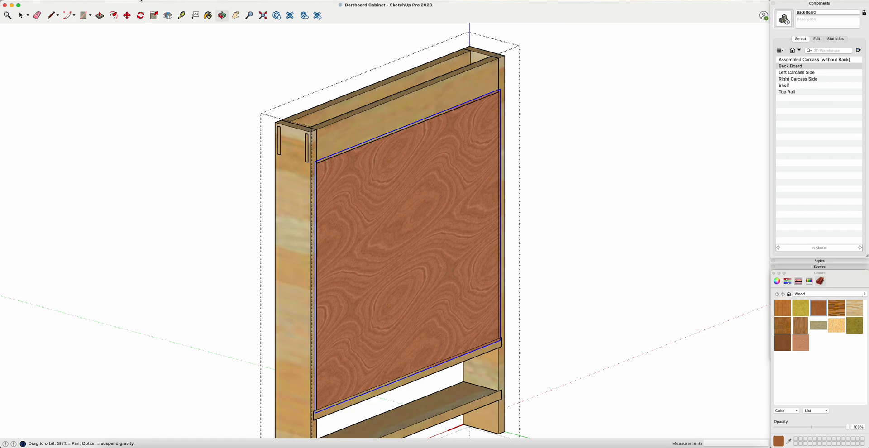
Step: Trim the rear top rail with the back board as the cutting solid
{"action": "left_click", "coordinate": [141, 0]}
{"action": "mouse_move", "coordinate": [154, 114]}
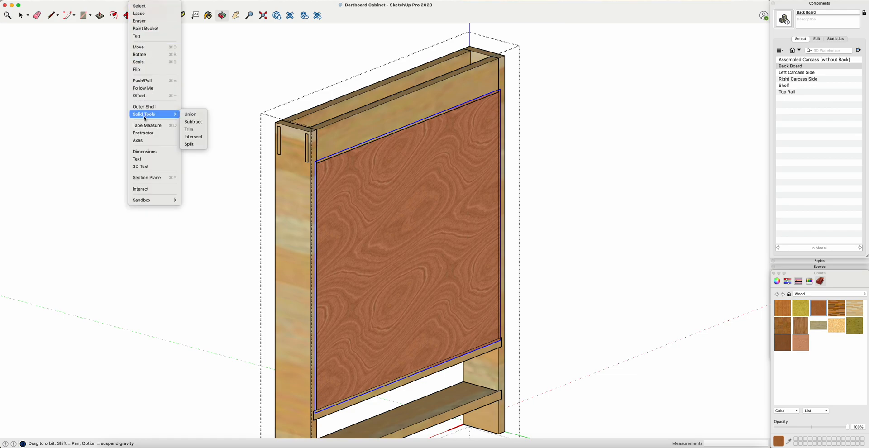
{"action": "left_click", "coordinate": [188, 129]}
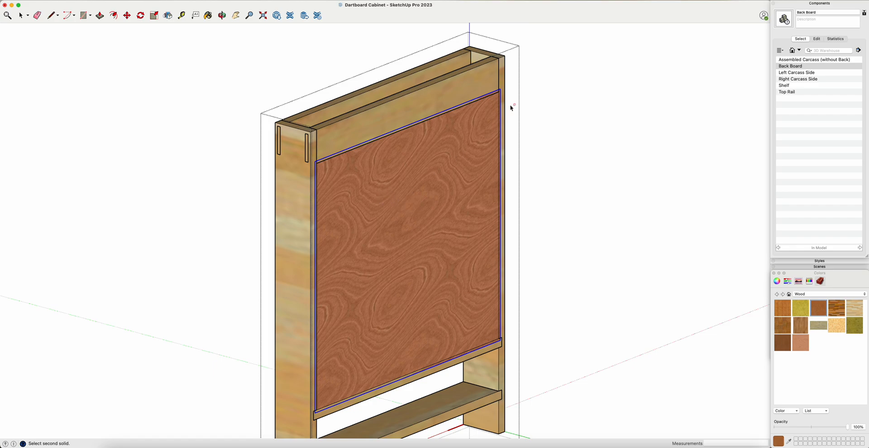
{"action": "left_click", "coordinate": [379, 126]}
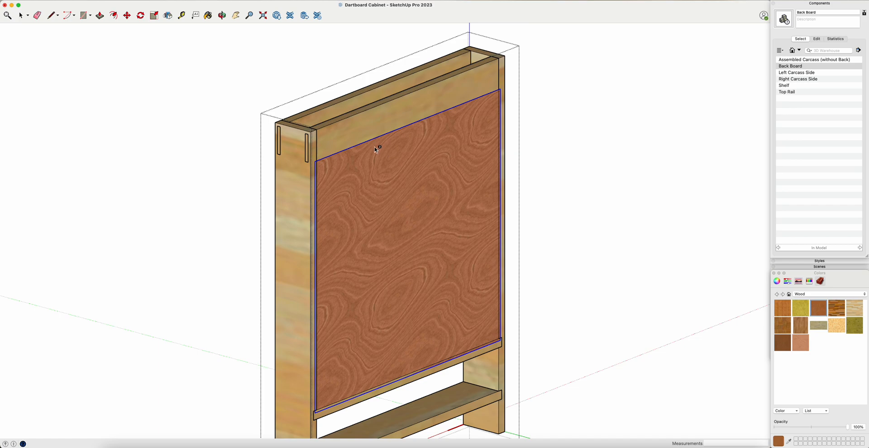
{"action": "scroll", "coordinate": [376, 149], "scroll_direction": "up", "scroll_amount": 1}
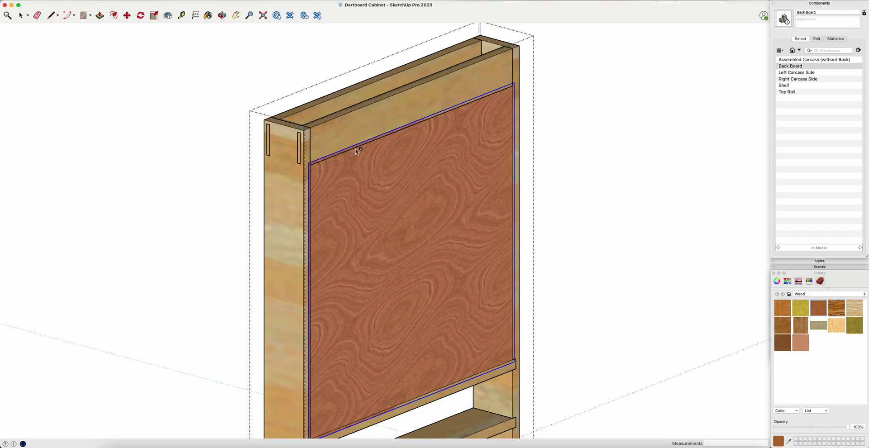
{"action": "left_click", "coordinate": [386, 118]}
{"action": "mouse_move", "coordinate": [154, 114]}
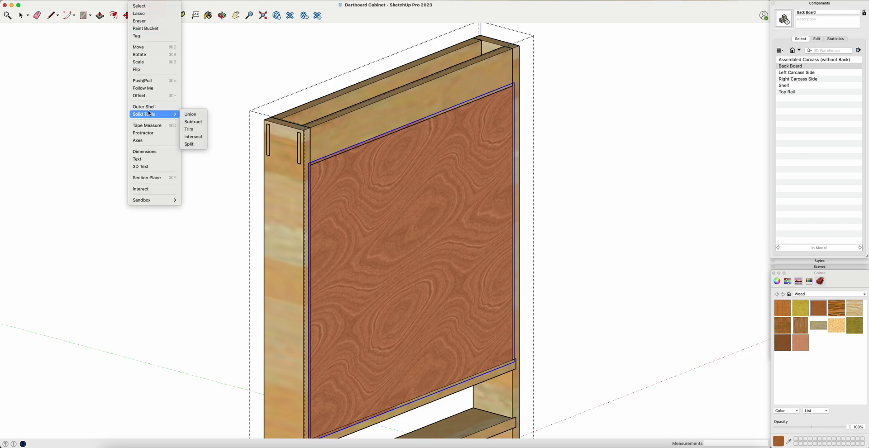
{"action": "left_click", "coordinate": [192, 129]}
{"action": "left_click", "coordinate": [395, 198]}
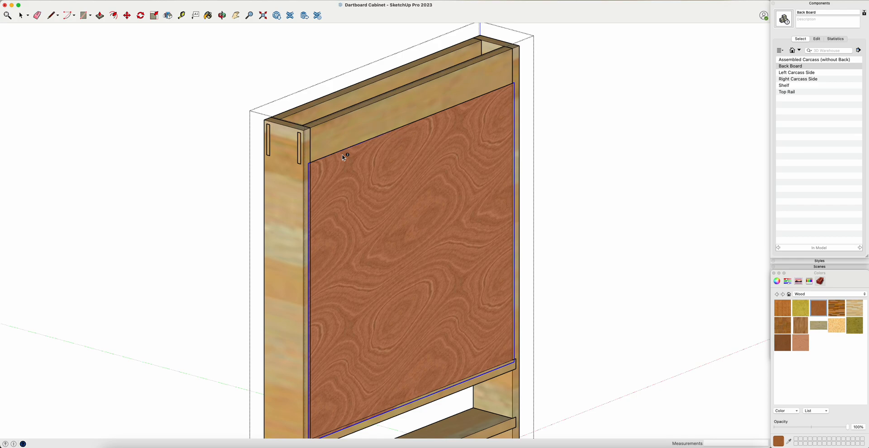
Step: Trim the right and left carcass sides with the back board as the cutting solid
{"action": "left_click", "coordinate": [137, 0]}
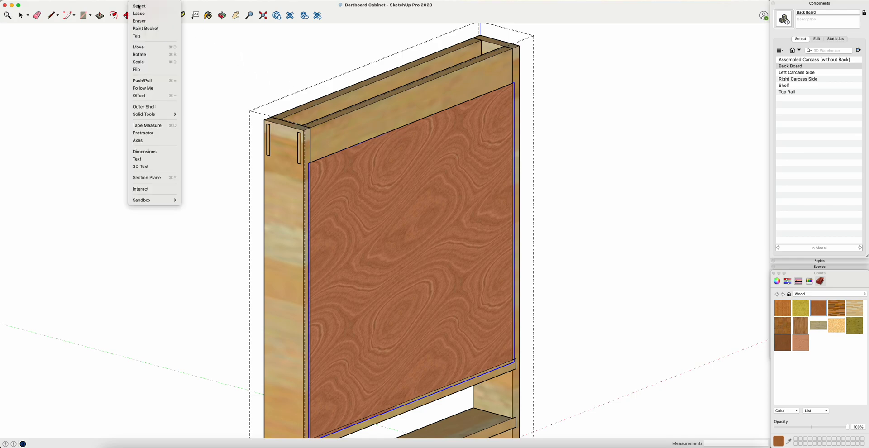
{"action": "mouse_move", "coordinate": [164, 117]}
{"action": "left_click", "coordinate": [189, 129]}
{"action": "left_click", "coordinate": [288, 232]}
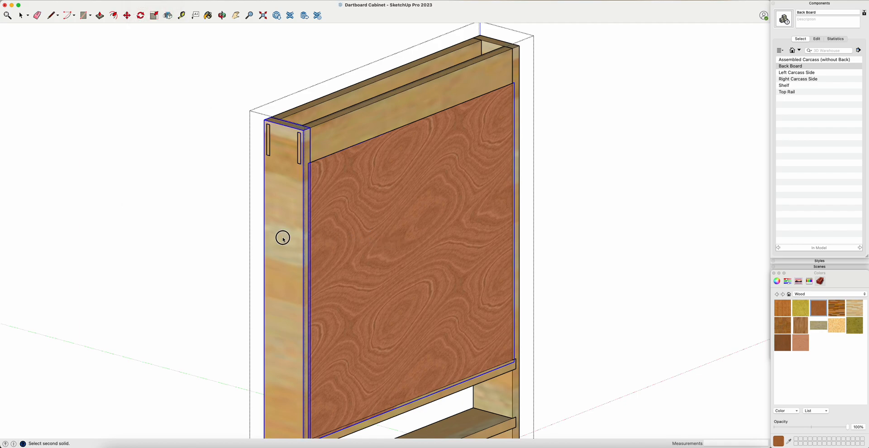
{"action": "left_click", "coordinate": [137, 1]}
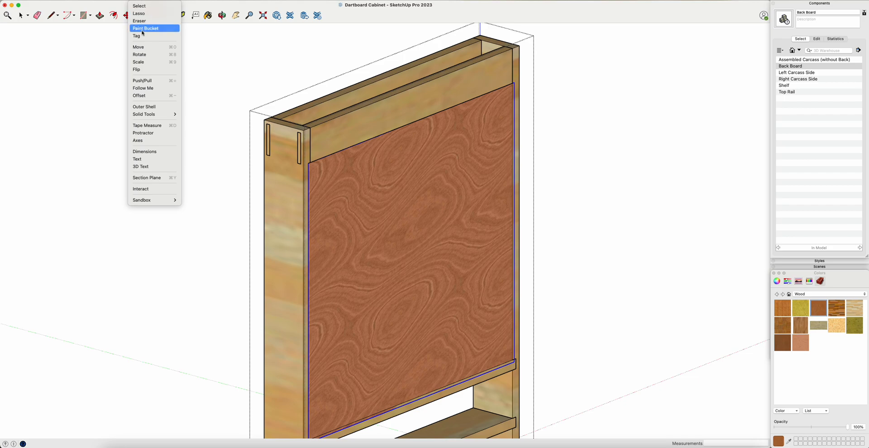
{"action": "mouse_move", "coordinate": [156, 114]}
{"action": "left_click", "coordinate": [192, 130]}
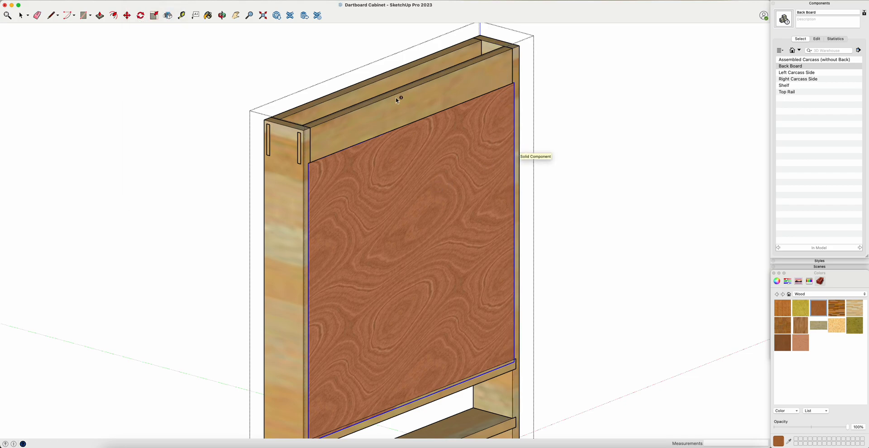
Step: Trim the upper shelf with the back board as the cutting solid
{"action": "left_click", "coordinate": [139, 0]}
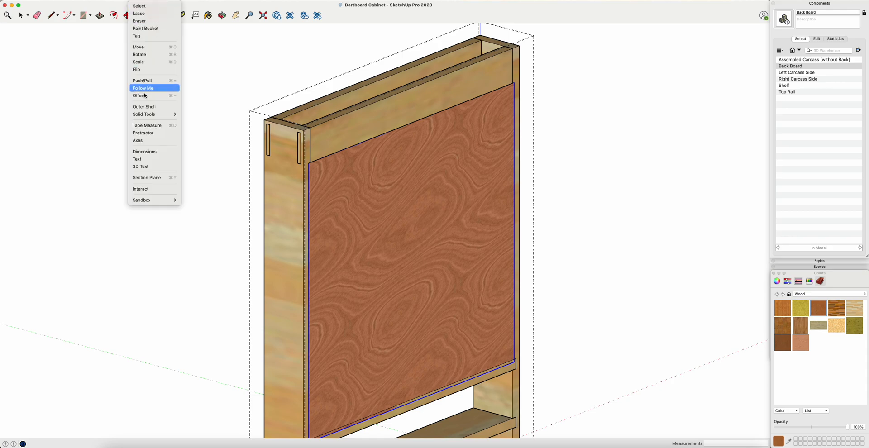
{"action": "mouse_move", "coordinate": [172, 114]}
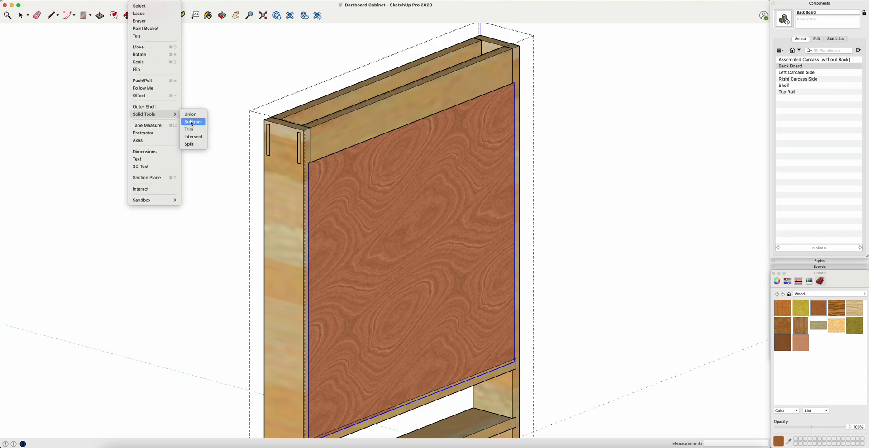
{"action": "left_click", "coordinate": [190, 135]}
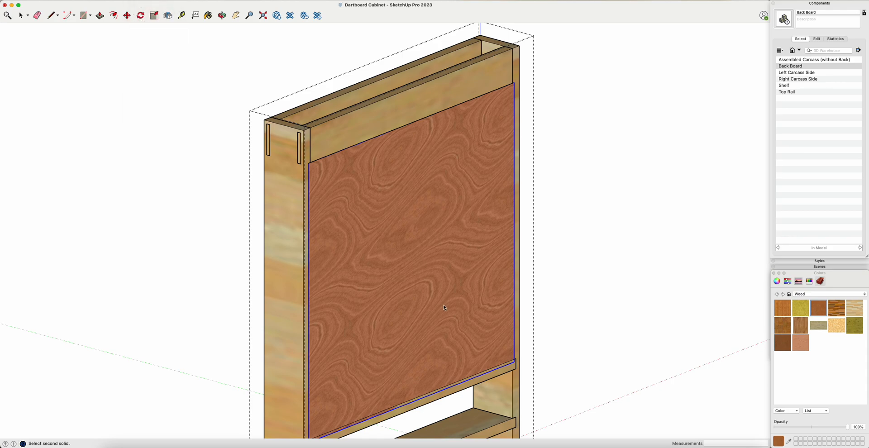
{"action": "left_click", "coordinate": [458, 392]}
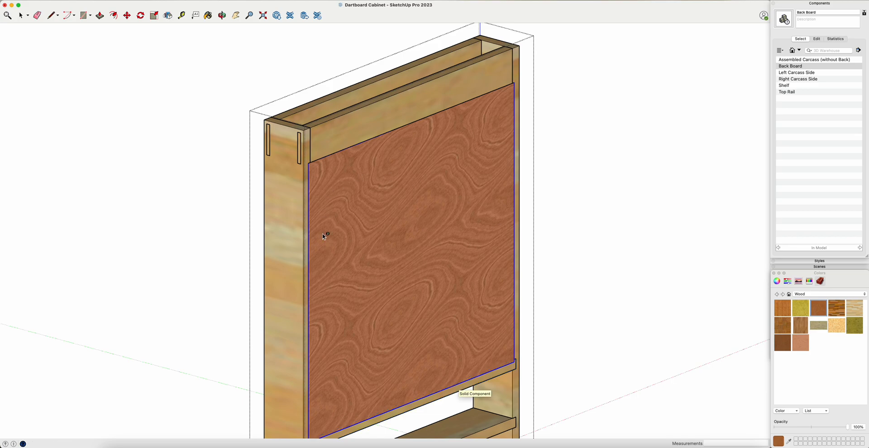
{"action": "left_click", "coordinate": [21, 16]}
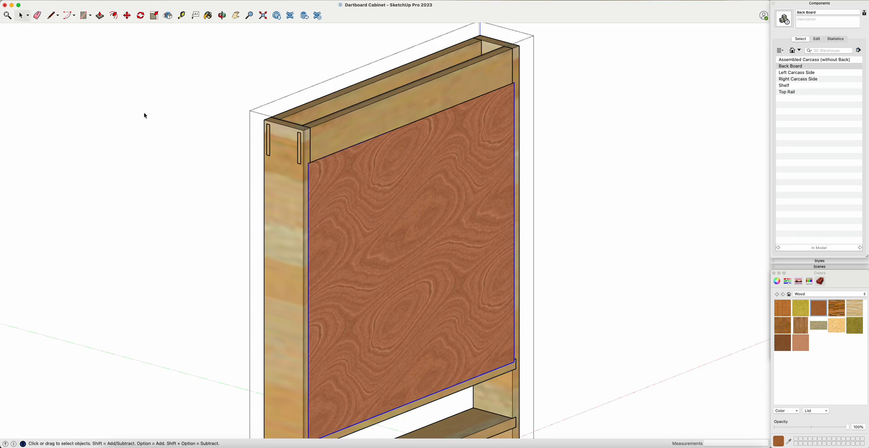
Step: Delete the back board to examine the rebates in the shelf, sides and rear top rail, and undo the deletion
{"action": "left_click", "coordinate": [554, 186]}
{"action": "left_click", "coordinate": [449, 100]}
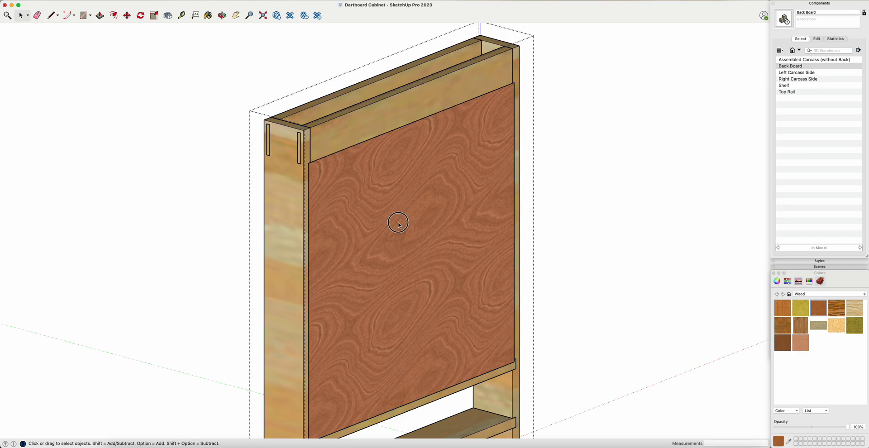
{"action": "key", "text": "Delete"}
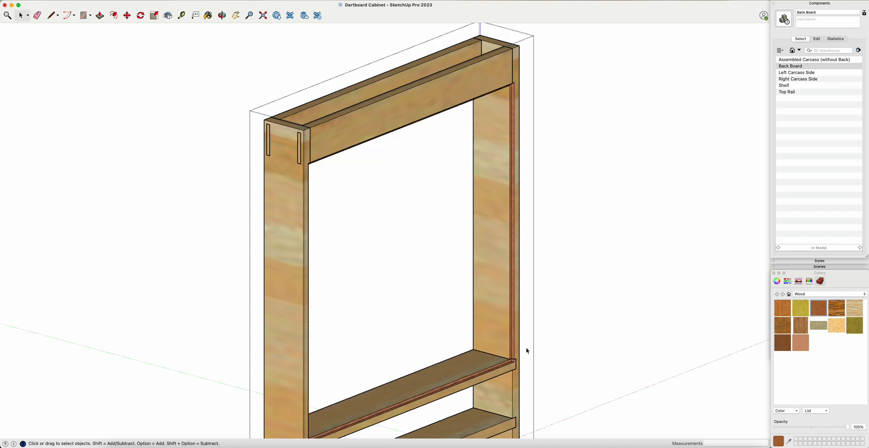
{"action": "scroll", "coordinate": [510, 392], "scroll_direction": "up", "scroll_amount": 5}
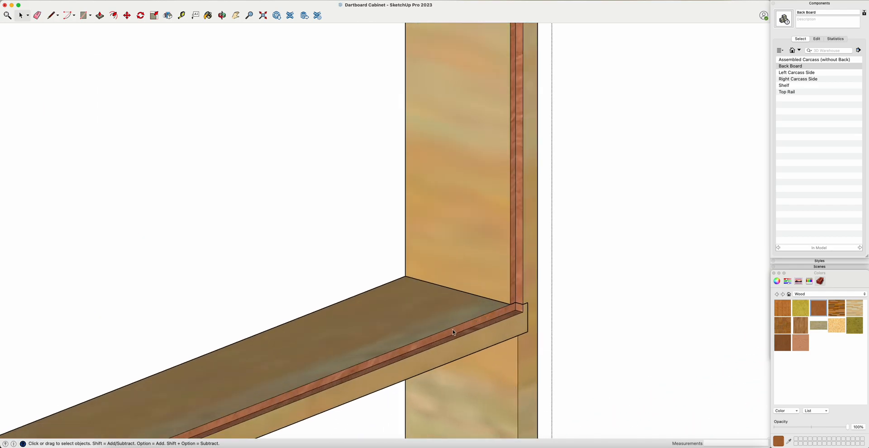
{"action": "scroll", "coordinate": [521, 317], "scroll_direction": "down", "scroll_amount": 5}
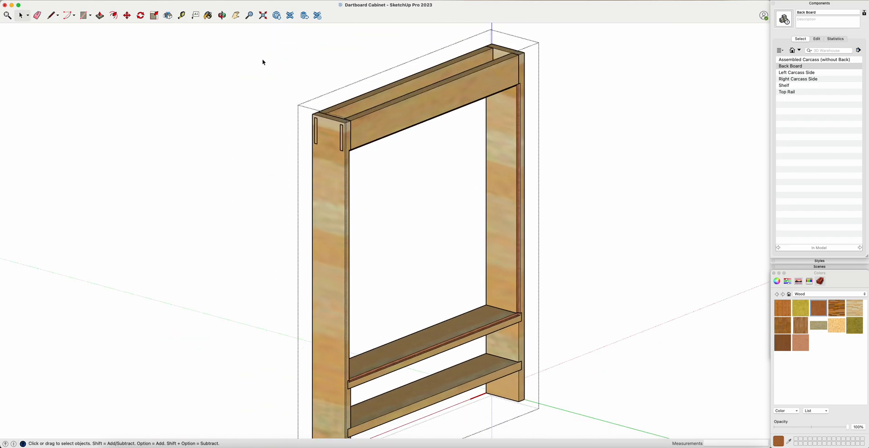
{"action": "left_click", "coordinate": [222, 16]}
{"action": "left_click_drag", "start_coordinate": [561, 296], "coordinate": [577, 302]}
{"action": "left_click_drag", "start_coordinate": [543, 165], "coordinate": [478, 126]}
{"action": "left_click_drag", "start_coordinate": [640, 165], "coordinate": [626, 276]}
{"action": "left_click_drag", "start_coordinate": [254, 128], "coordinate": [349, 260]}
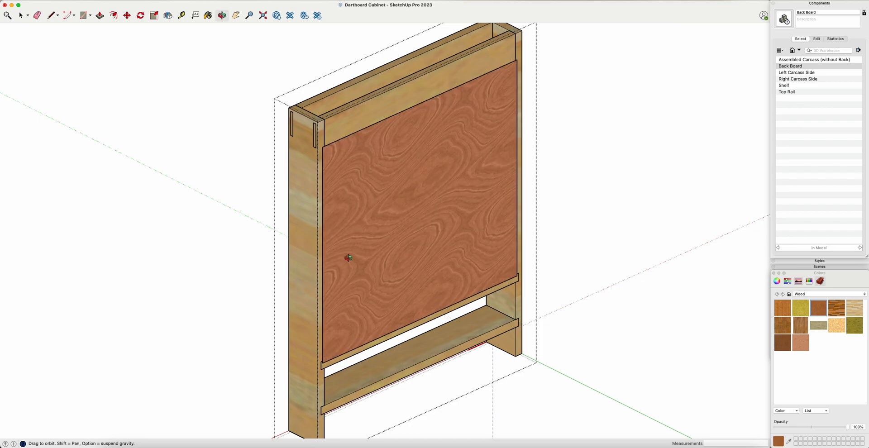
Step: Finish editing the carcass component and view the whole cabinet from the front and in isometric view
{"action": "left_click", "coordinate": [20, 15]}
{"action": "left_click", "coordinate": [113, 136]}
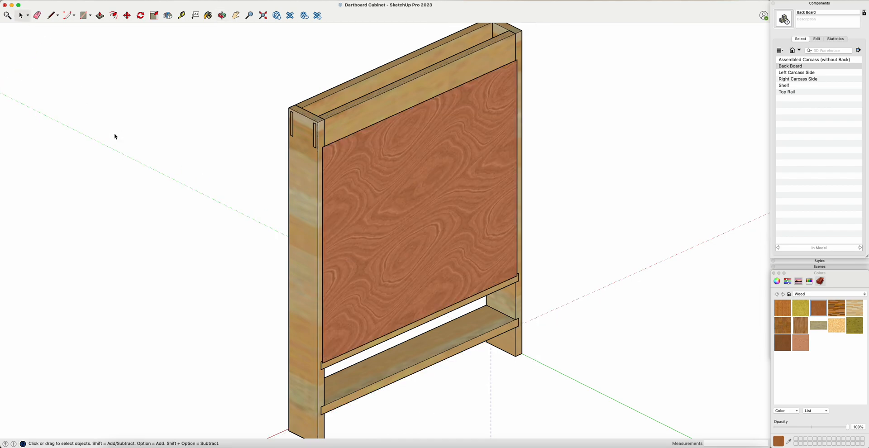
{"action": "key", "text": "super+2"}
{"action": "key", "text": "super+3"}
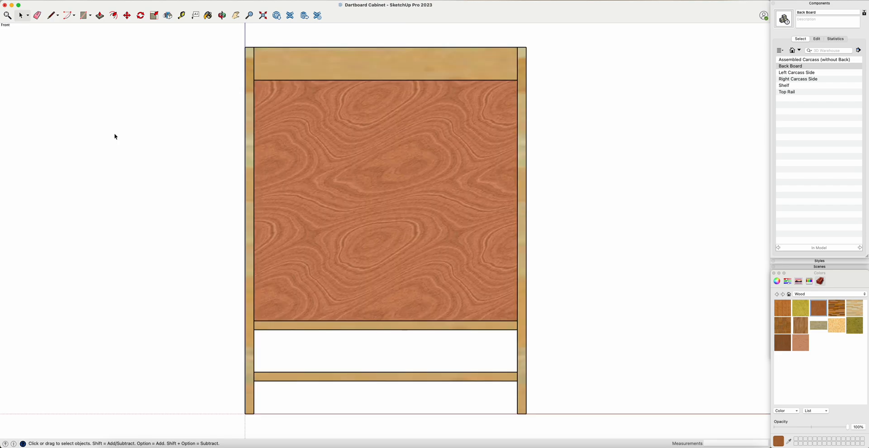
{"action": "key", "text": "super+1"}
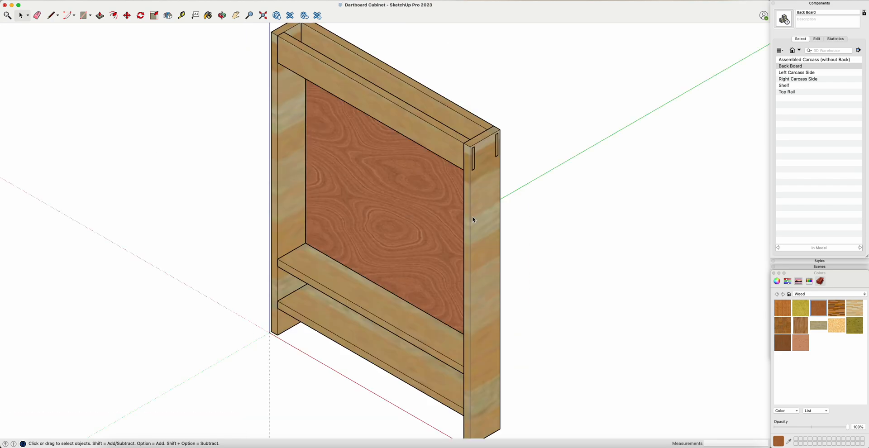
{"action": "scroll", "coordinate": [647, 263], "scroll_direction": "down", "scroll_amount": 2}
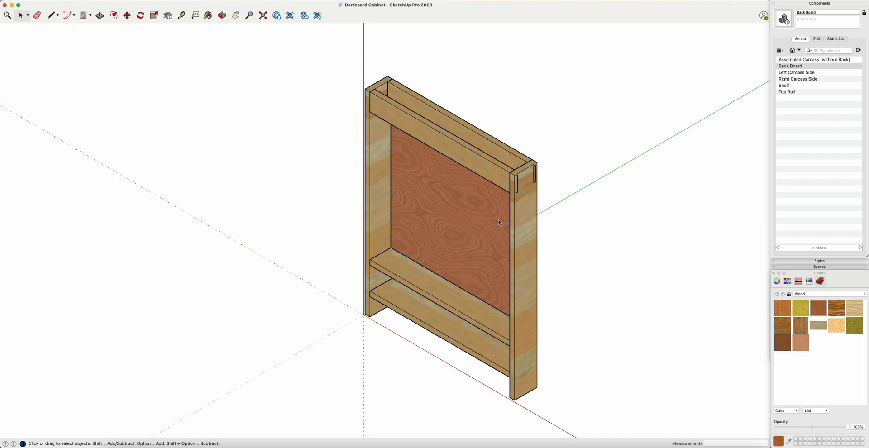
Step: Rename the "Assembled Carcass (without Back)" component to "Assembled Carcass"
{"action": "left_click", "coordinate": [808, 61]}
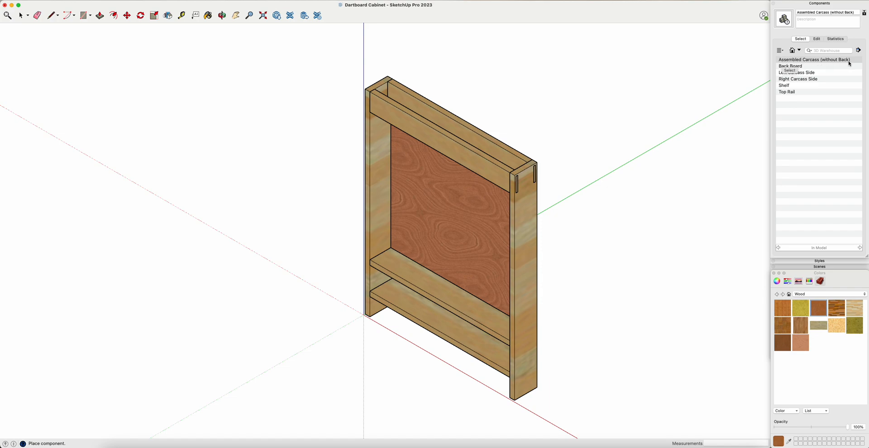
{"action": "left_click", "coordinate": [829, 13]}
{"action": "left_click_drag", "start_coordinate": [830, 13], "coordinate": [865, 13]}
{"action": "key", "text": "BackSpace"}
{"action": "key", "text": "Return"}
Step: Insert another instance of the Assembled Carcass component beside the original and shift it about 58 mm
{"action": "left_click", "coordinate": [800, 59]}
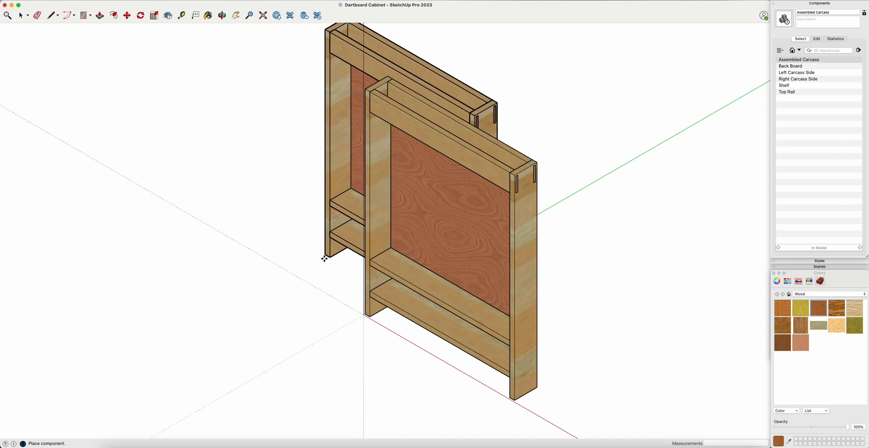
{"action": "left_click", "coordinate": [150, 320]}
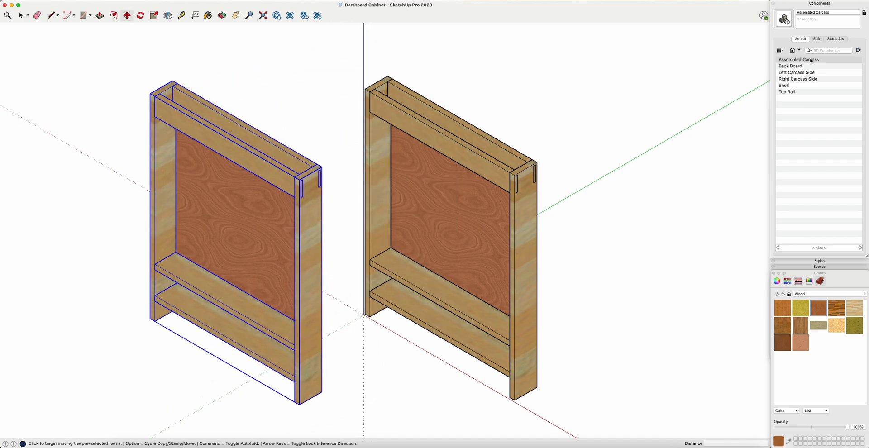
{"action": "left_click_drag", "start_coordinate": [589, 281], "coordinate": [558, 281]}
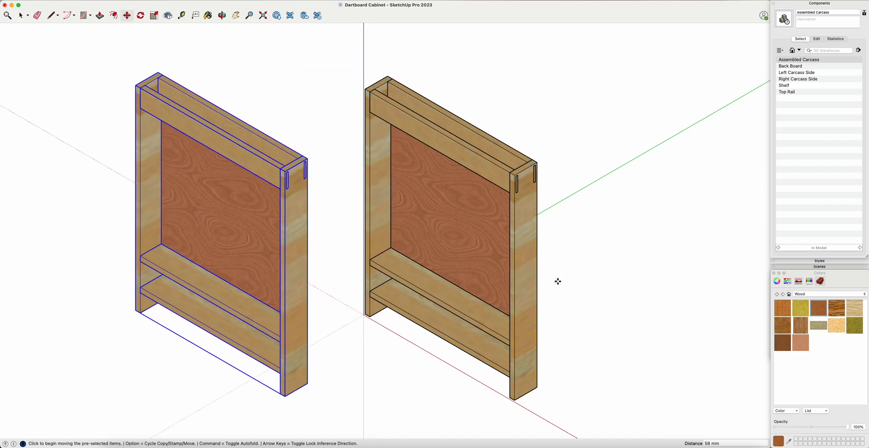
Step: Place three more instances of the Assembled Carcass component around the original cabinet
{"action": "left_click", "coordinate": [777, 62]}
{"action": "left_click", "coordinate": [544, 276]}
{"action": "left_click", "coordinate": [824, 59]}
{"action": "left_click", "coordinate": [443, 304]}
{"action": "left_click", "coordinate": [815, 60]}
{"action": "left_click", "coordinate": [265, 327]}
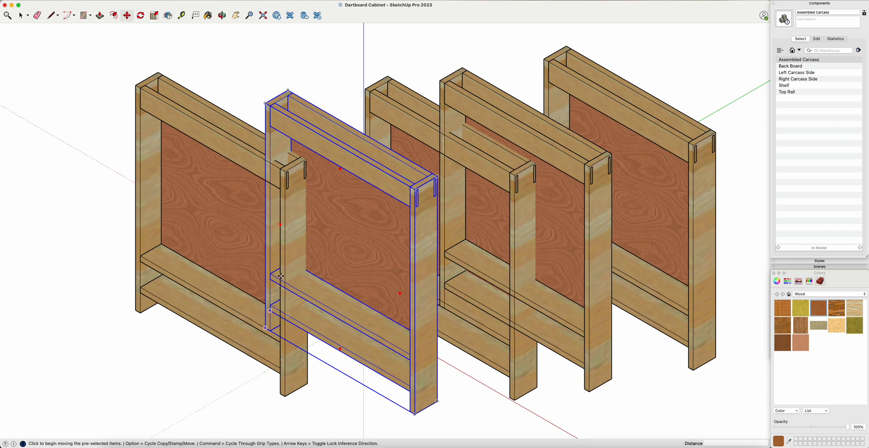